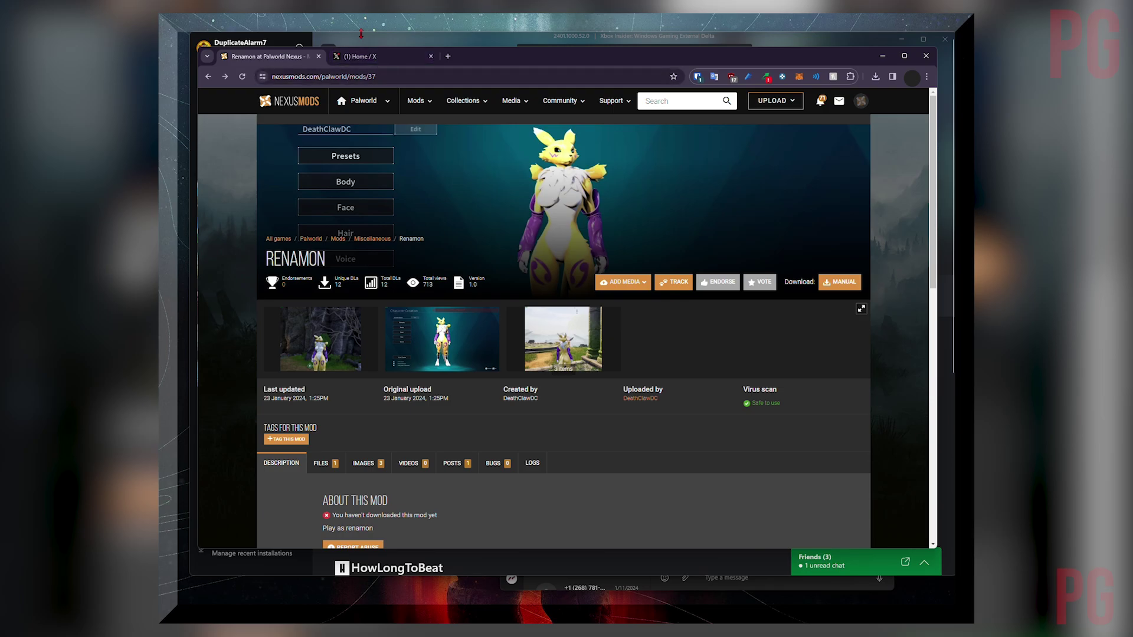
Step: Switch from the Nexus Mods Renamon page to the Xbox app's Palworld page
click(362, 39)
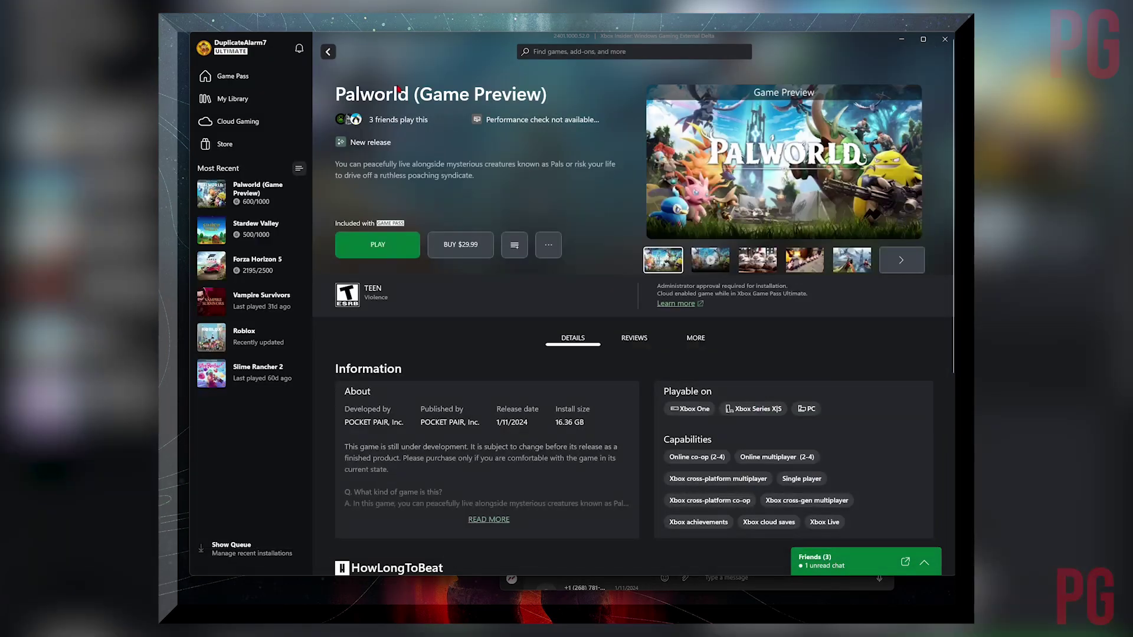
Step: Open Palworld's Manage settings on the Files section with its installation details
click(544, 251)
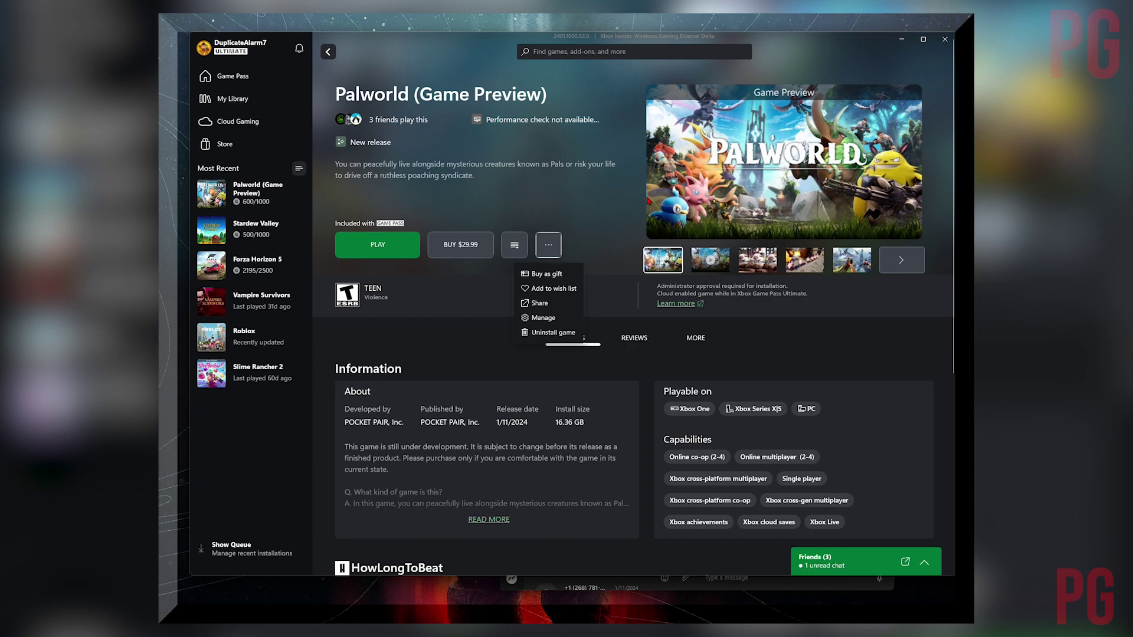
click(557, 321)
click(607, 210)
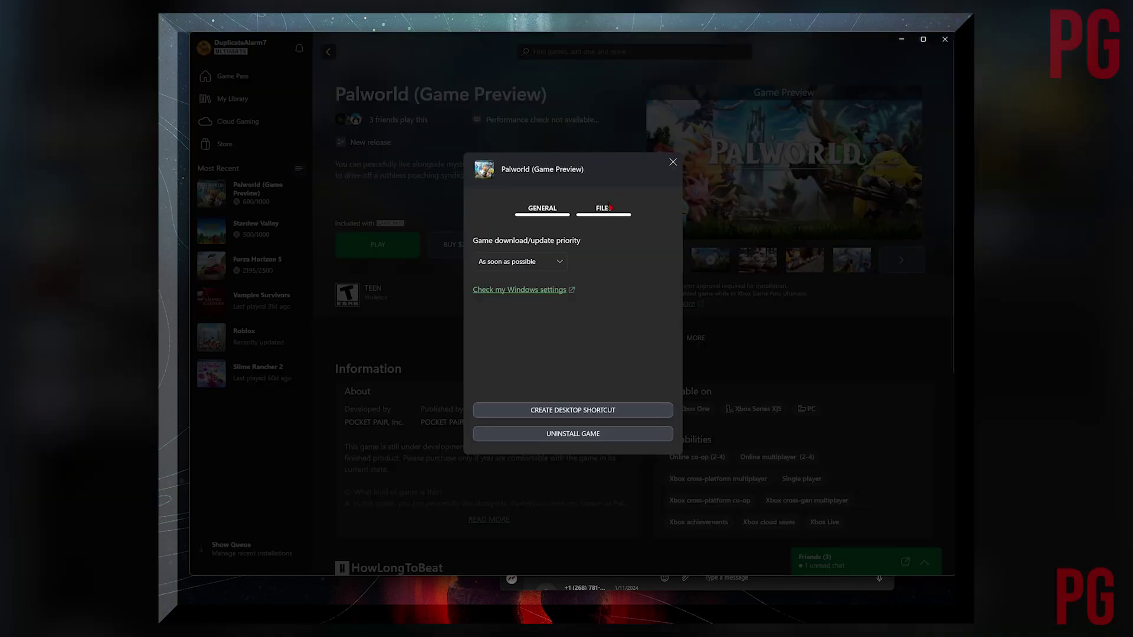
Step: Browse to Palworld\Content\Pal\Content\Paks to check zzzrena_p.pak, then minimize Explorer
click(637, 273)
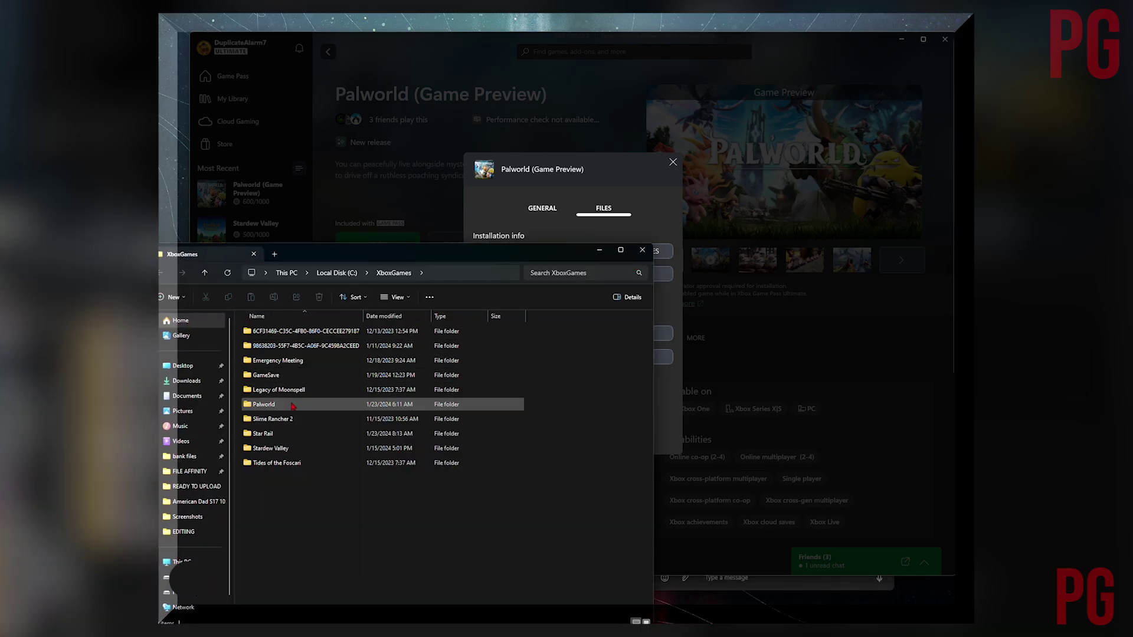
double_click(294, 406)
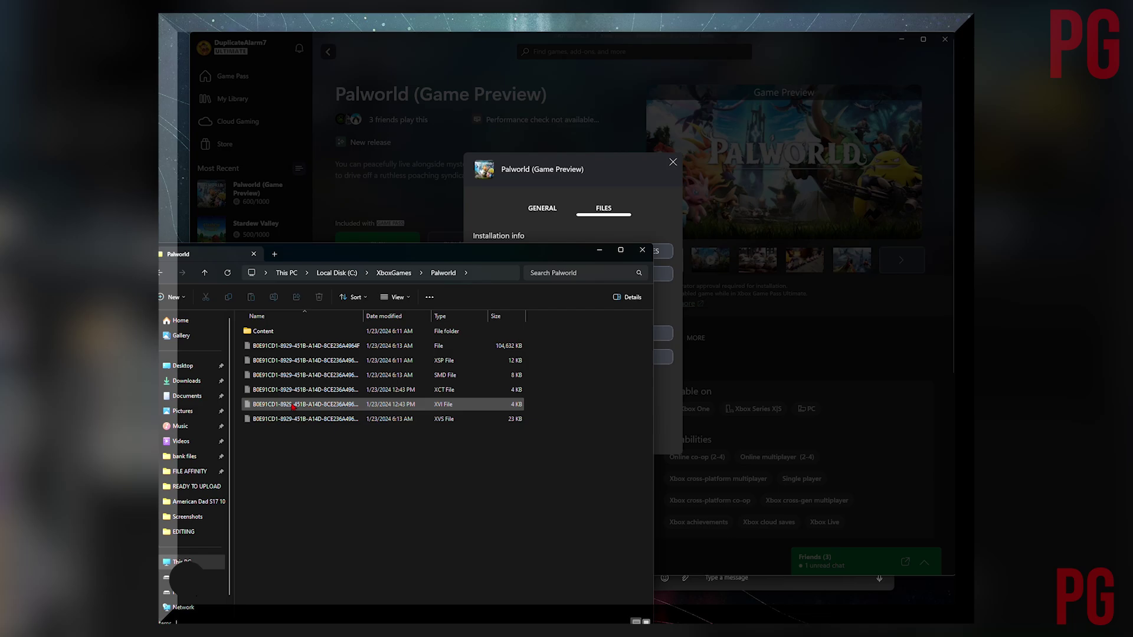
double_click(295, 334)
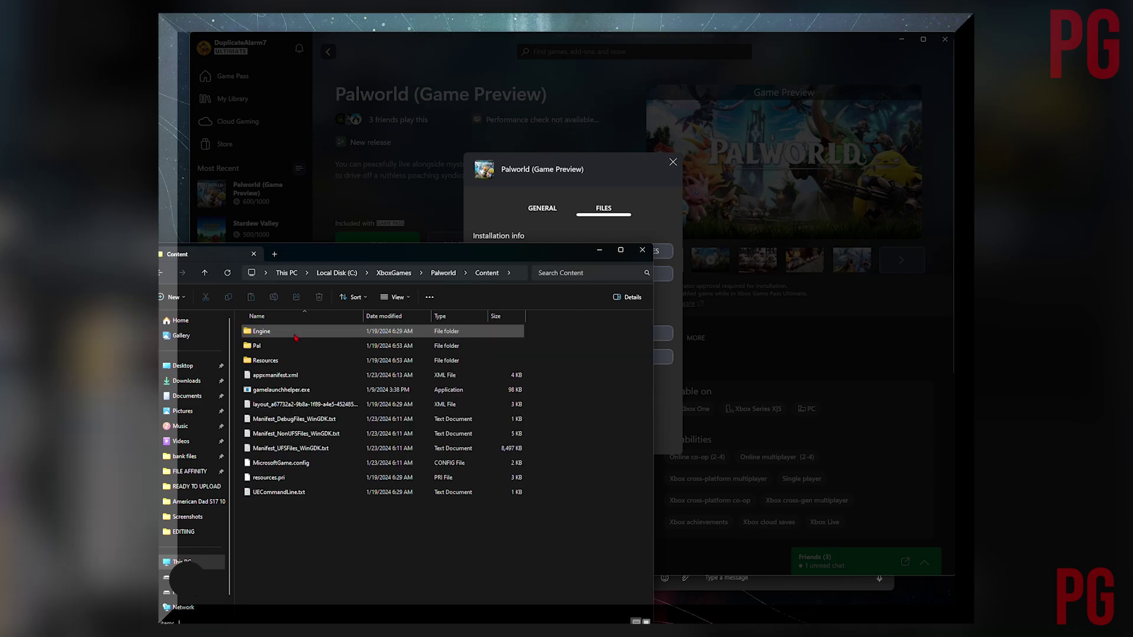
double_click(289, 351)
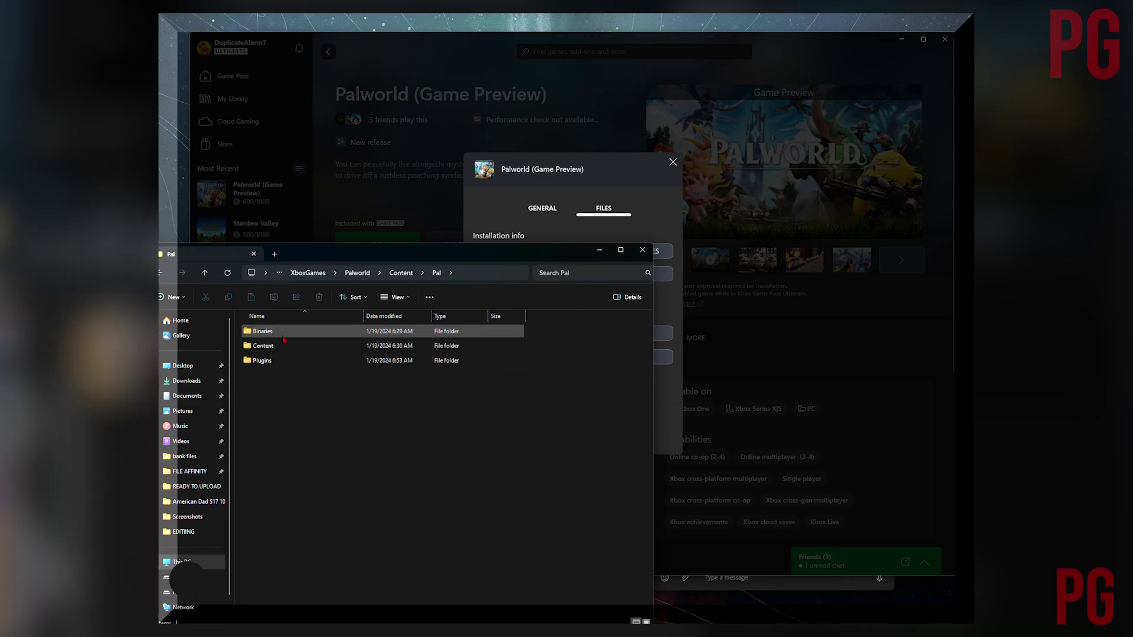
click(279, 348)
double_click(278, 347)
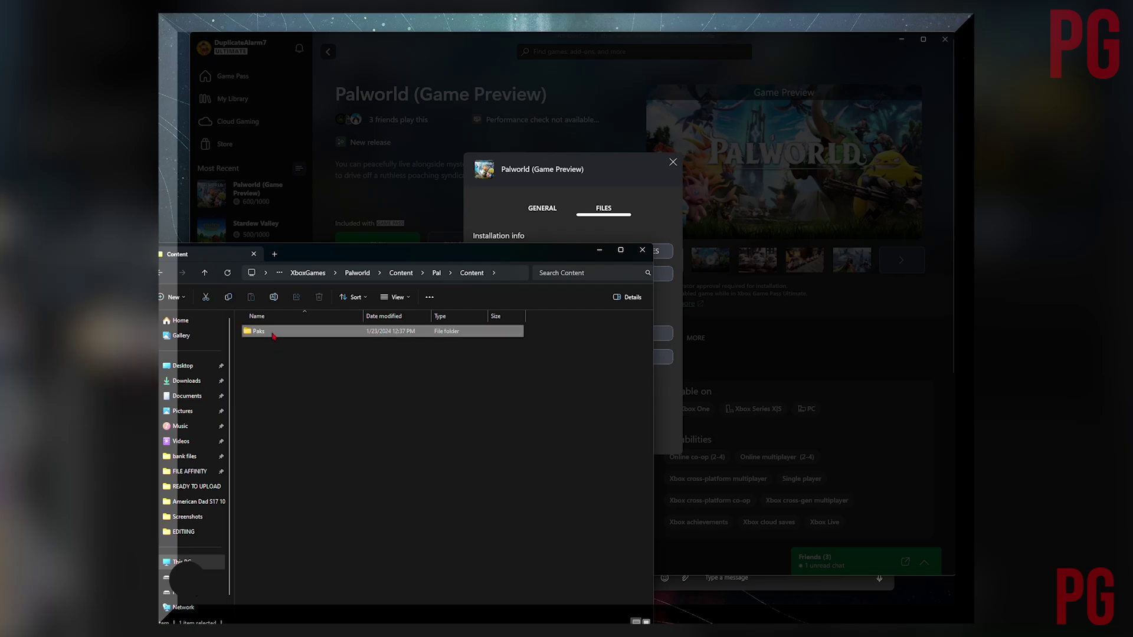
double_click(271, 331)
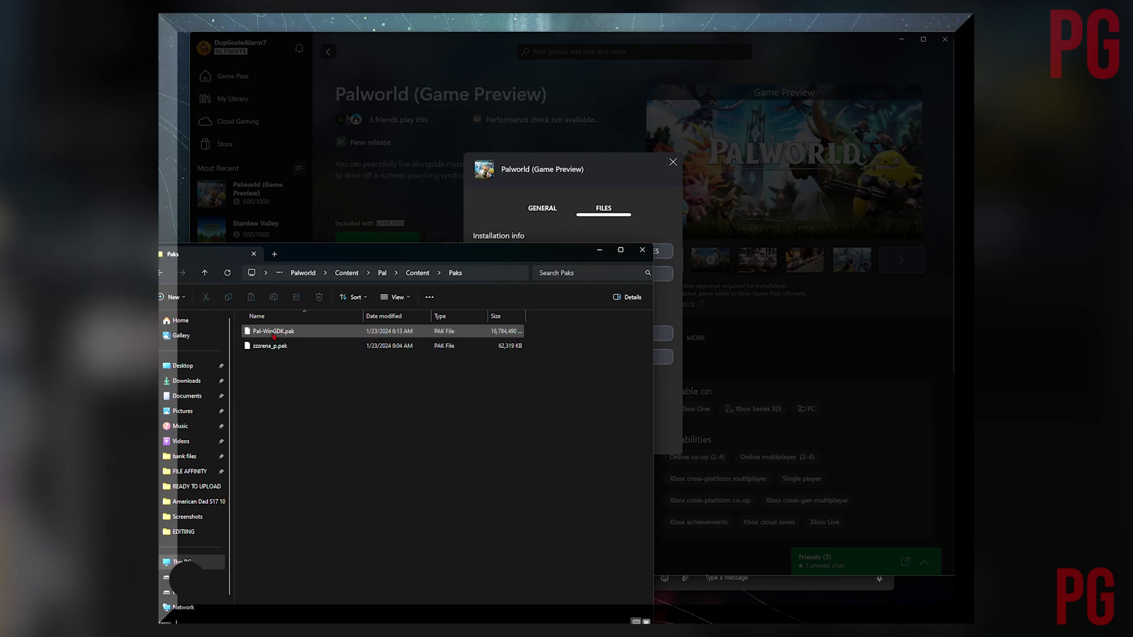
click(599, 250)
Step: Close Palworld's management settings and launch Palworld to World Select
click(672, 163)
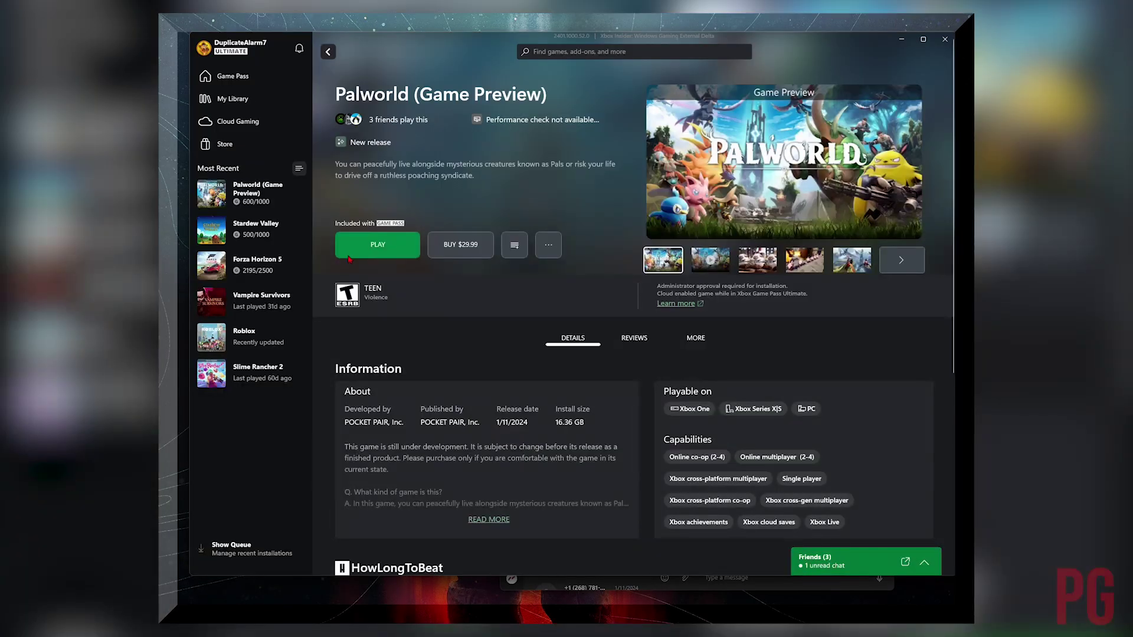
click(388, 254)
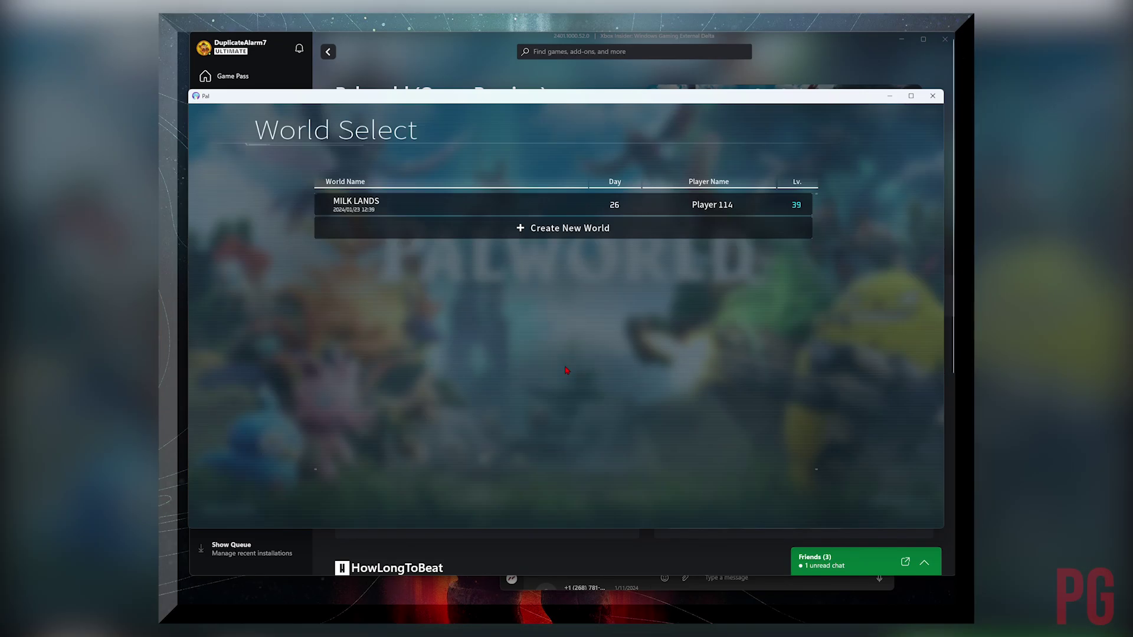
Step: Load the MILK LANDS world, then save and return to the title screen
click(597, 209)
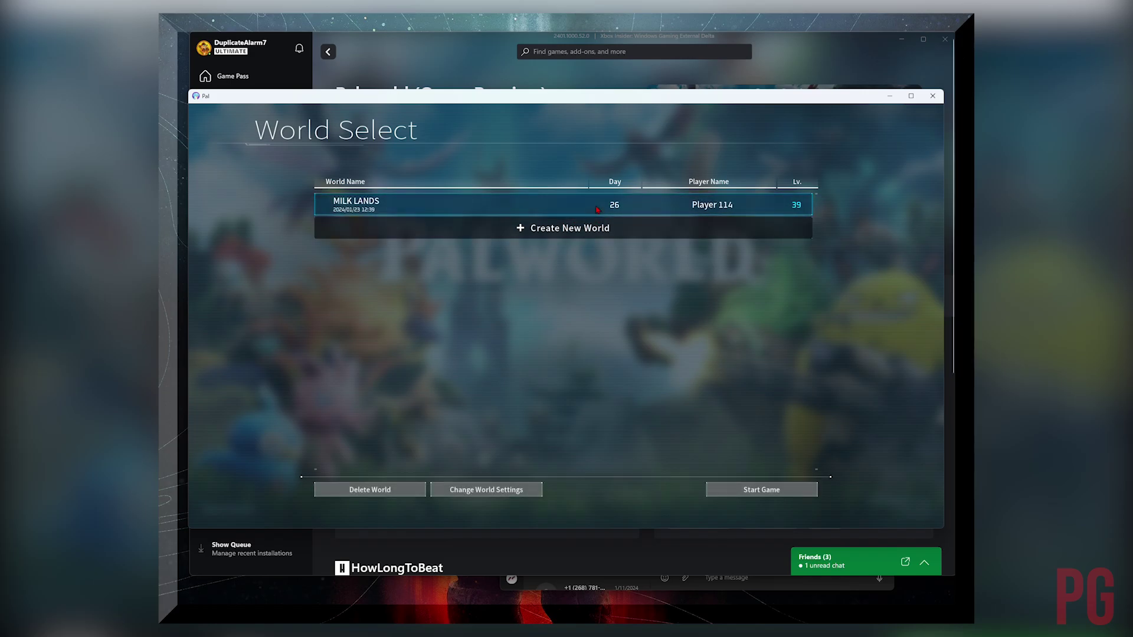
click(762, 495)
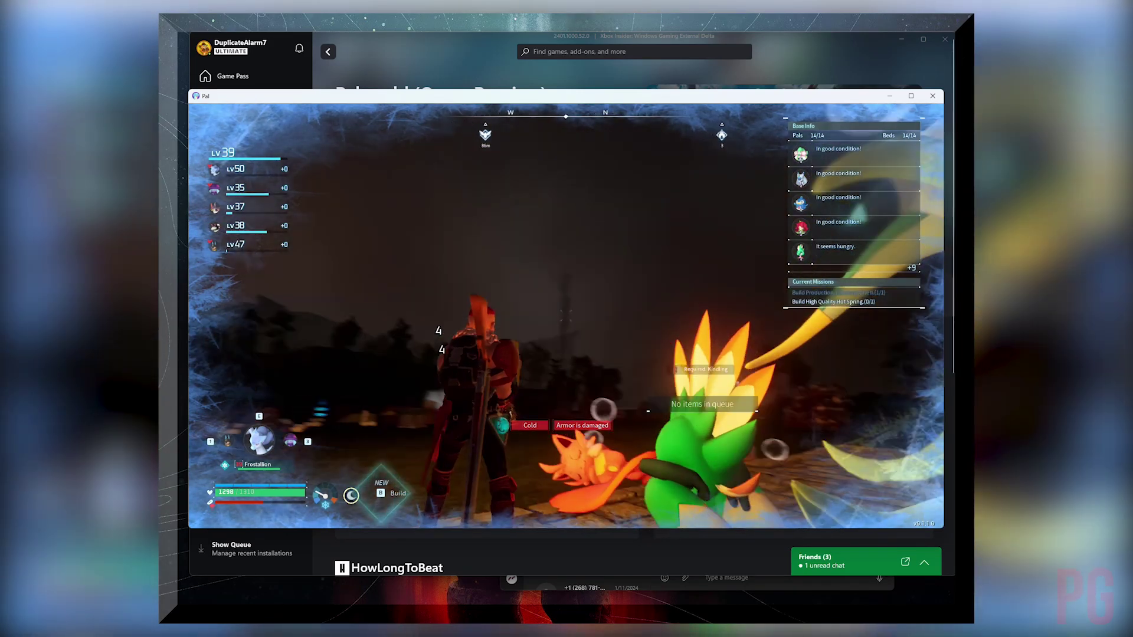
key(Escape)
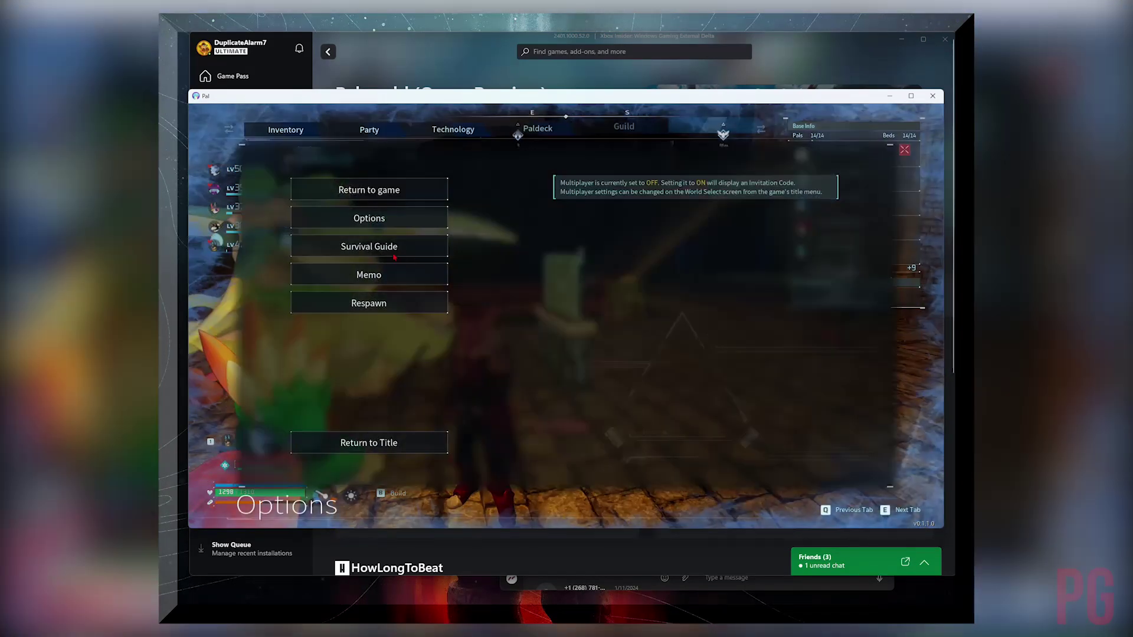
click(369, 443)
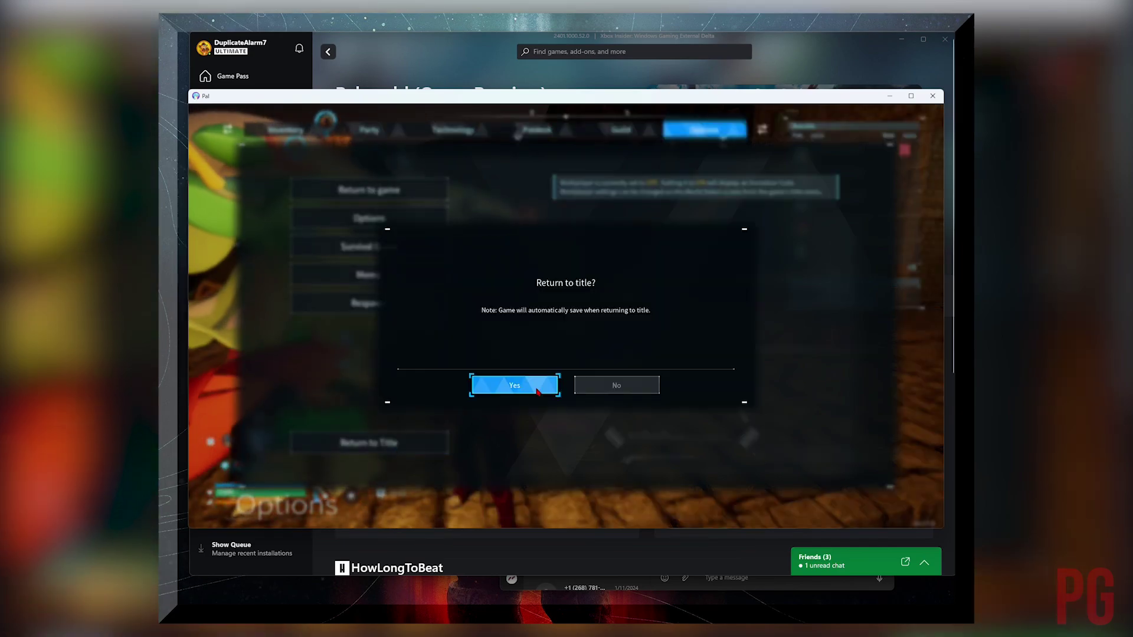
click(538, 391)
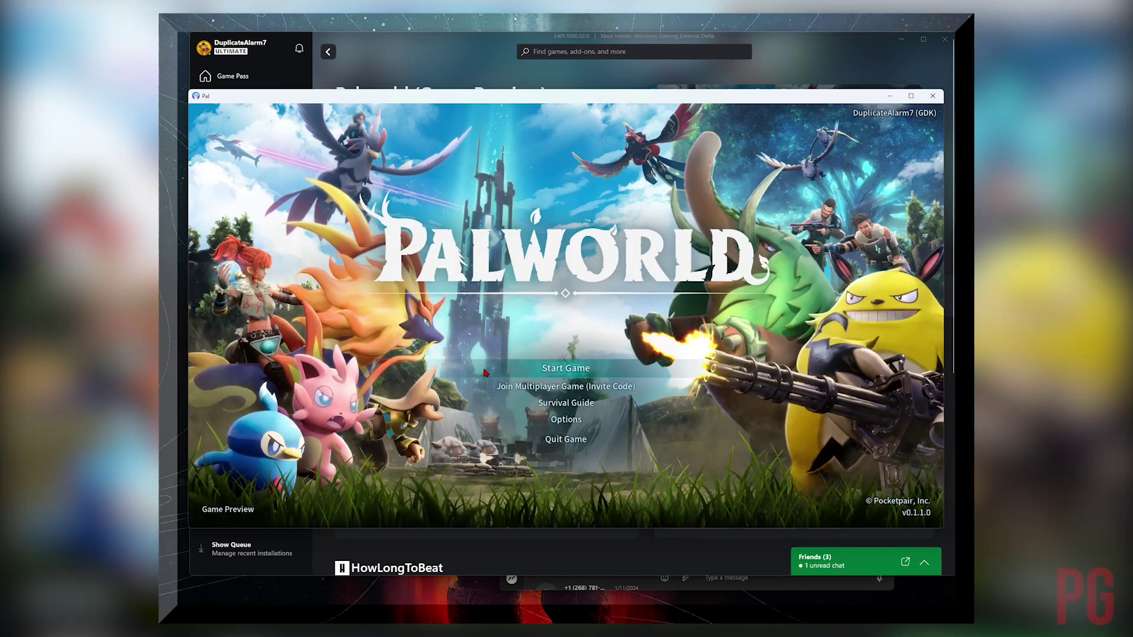
Step: Create a new Palpagos Islands world with default settings and reach Character Creation
click(546, 370)
click(446, 230)
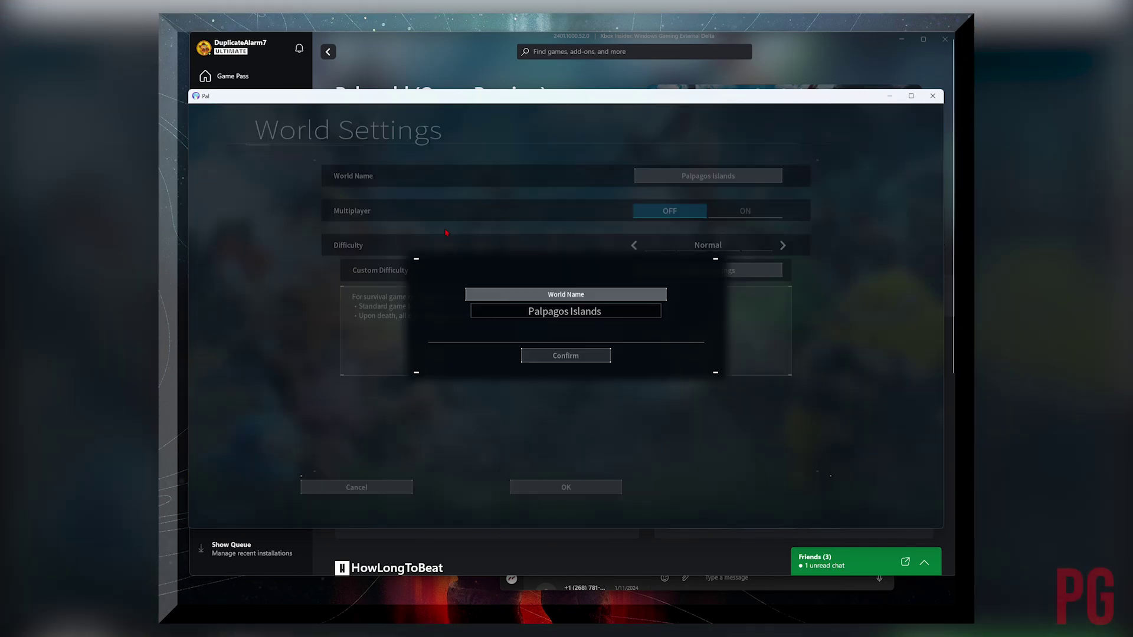
click(581, 356)
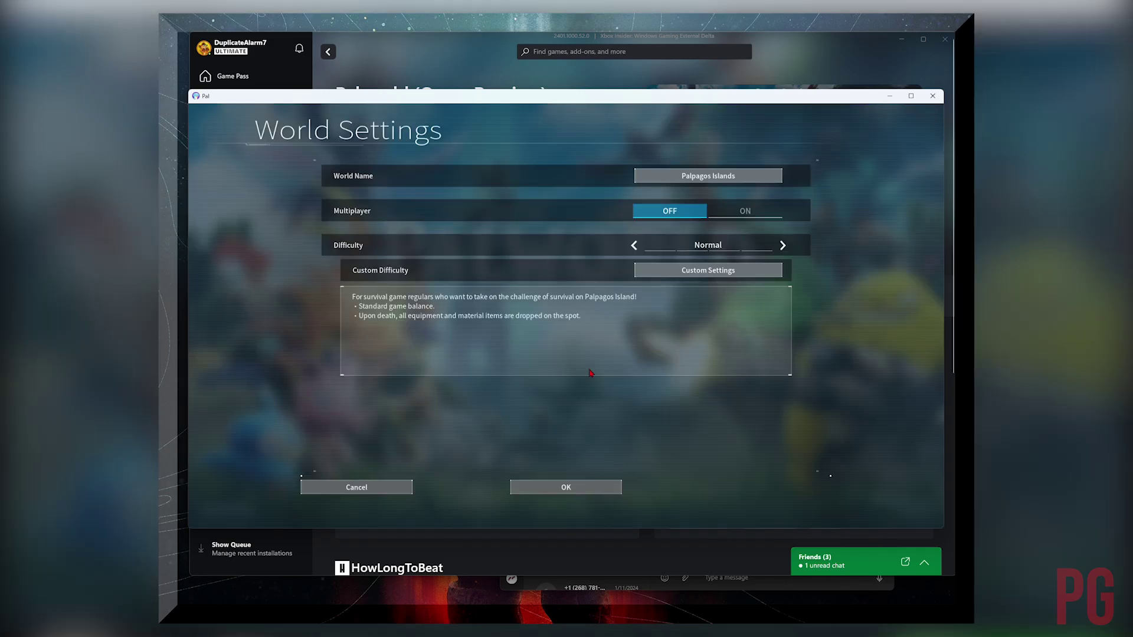
click(580, 482)
click(515, 385)
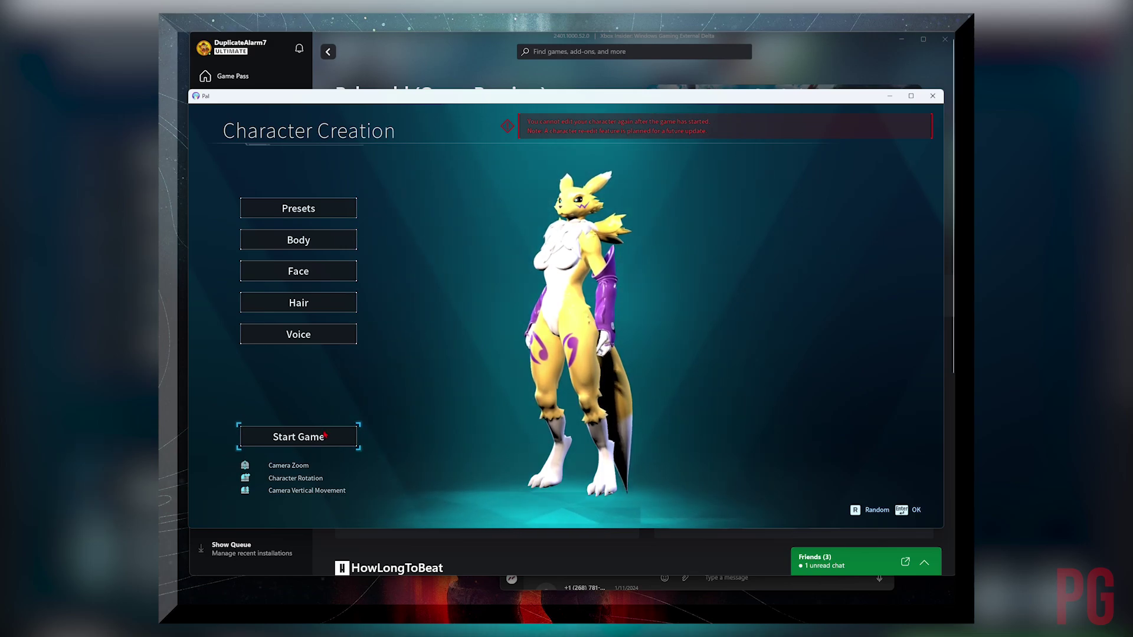
Step: Finish character creation with the Renamon look and start the new world
click(325, 435)
click(514, 386)
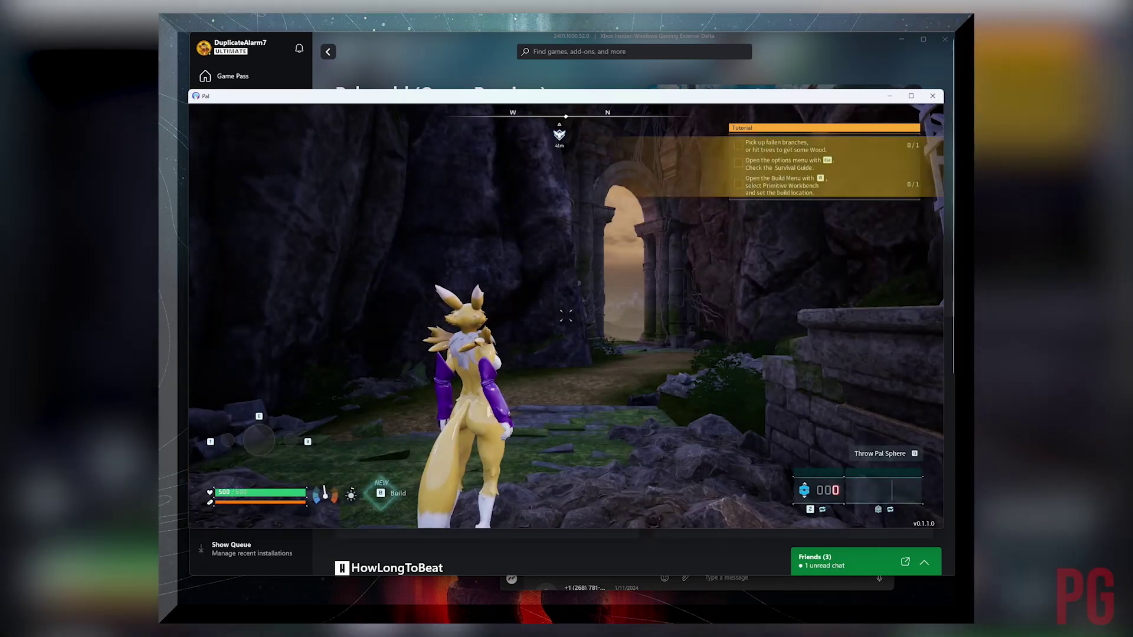
key(w)
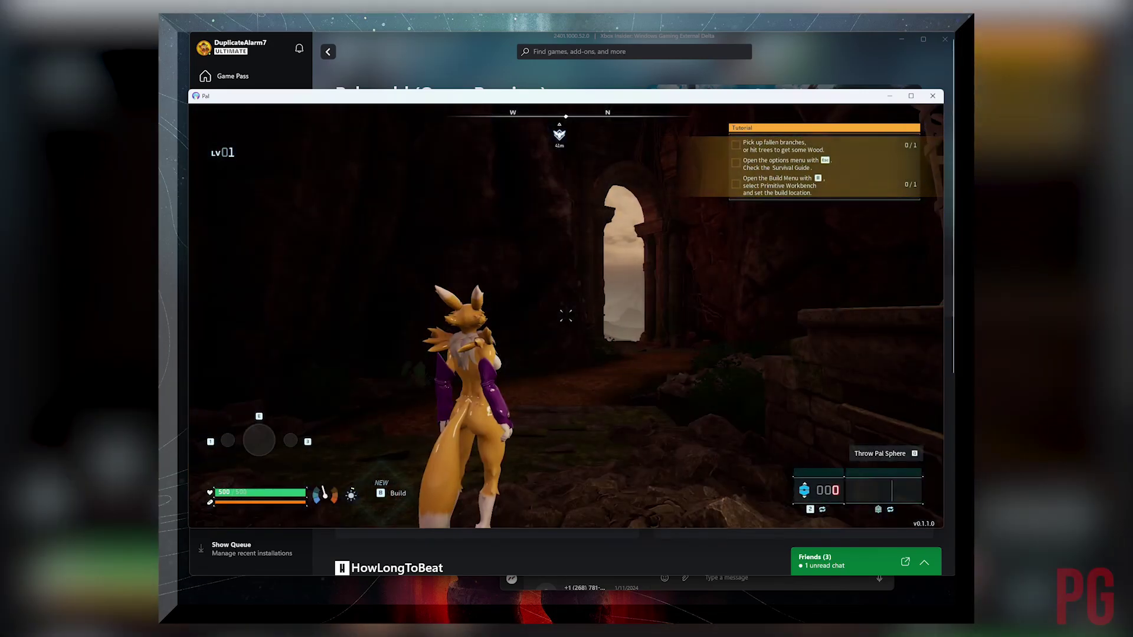
Step: Run the Renamon character through the archway, across the cliff ledge and field
key(w)
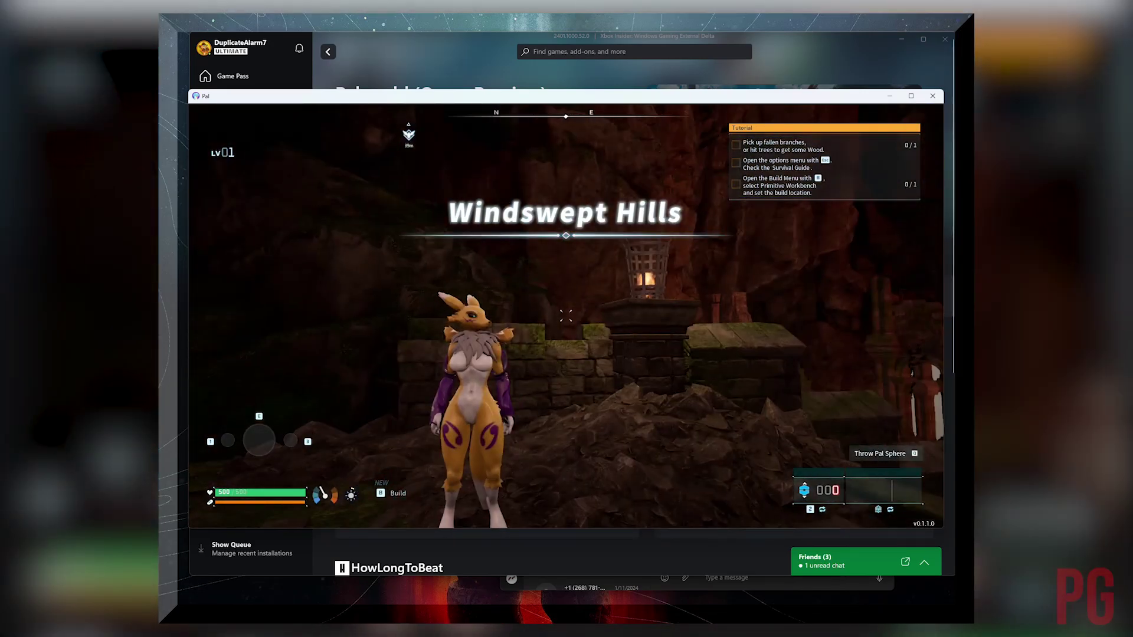
key(w)
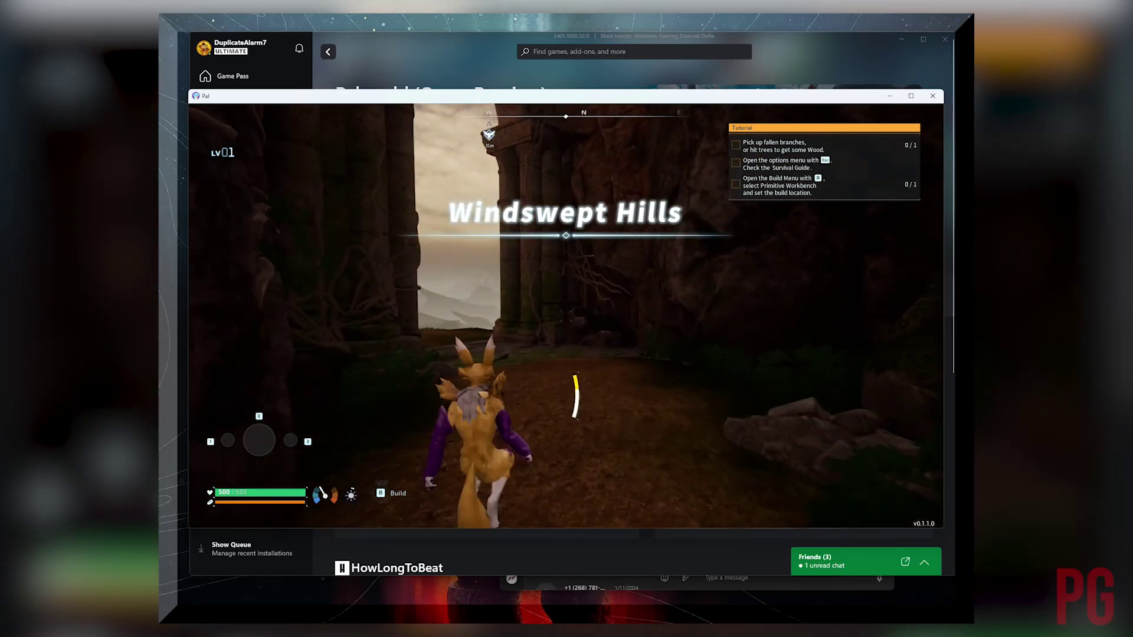
key(w)
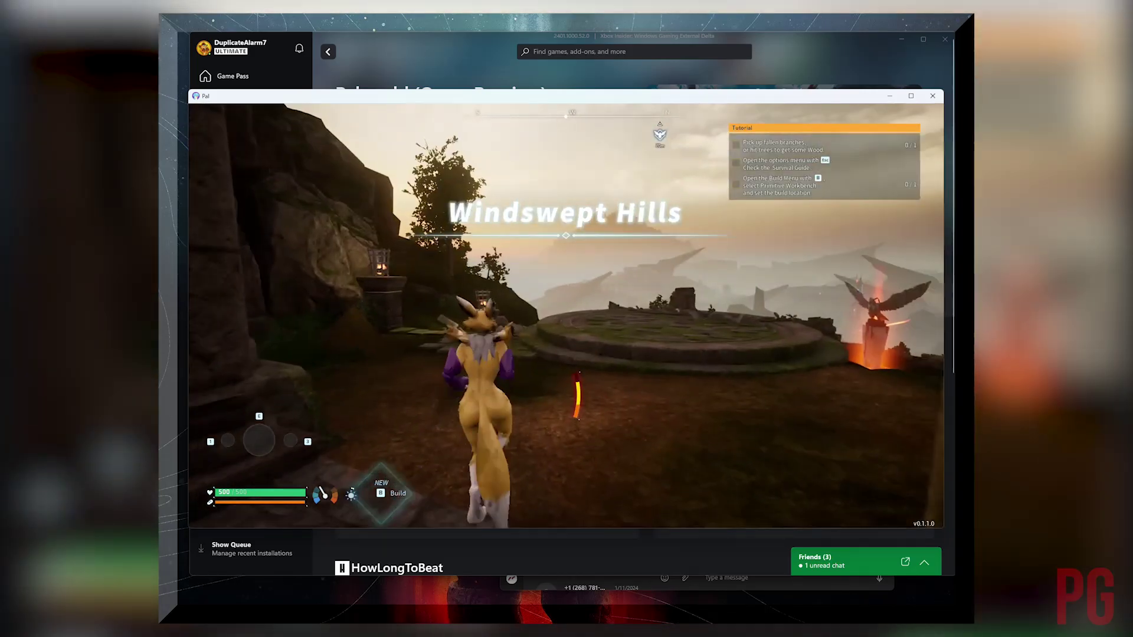
key(w)
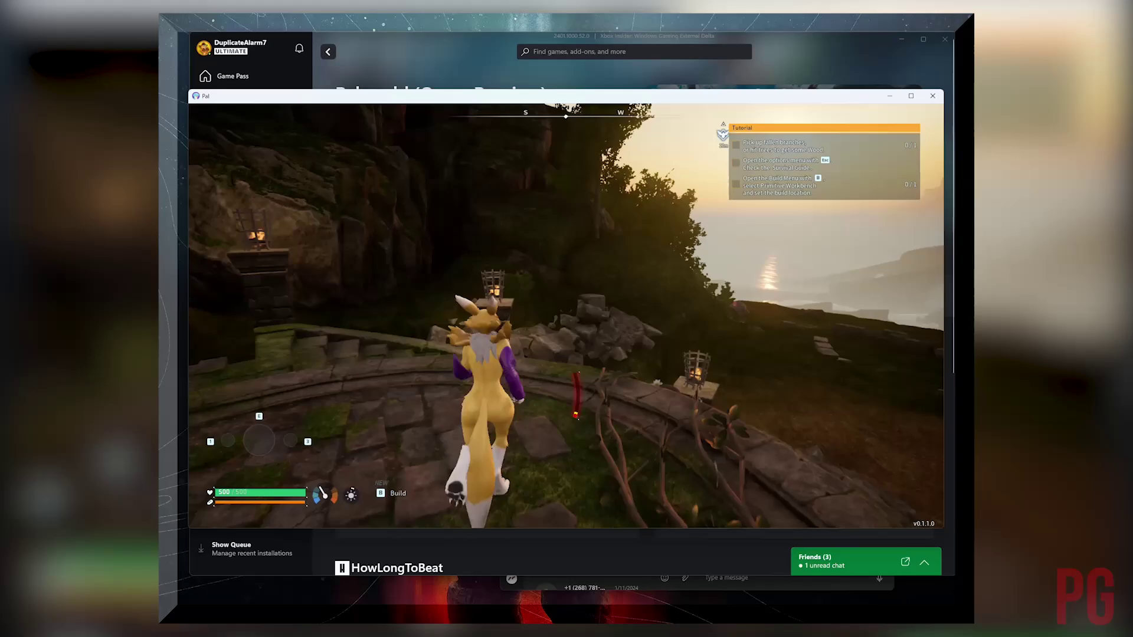
key(w)
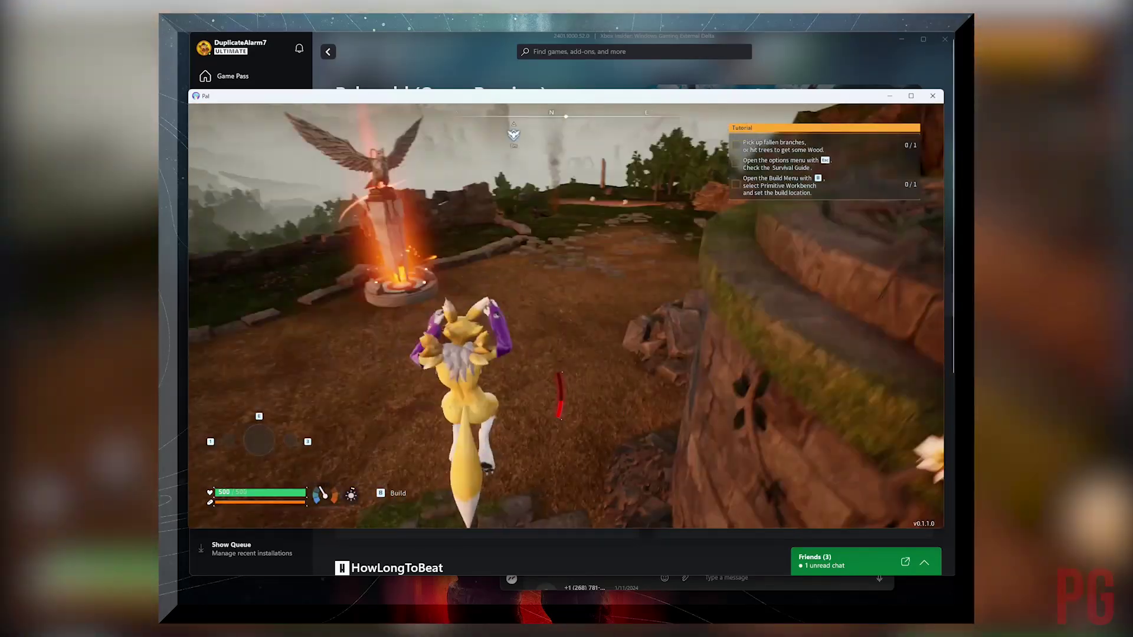
key(w)
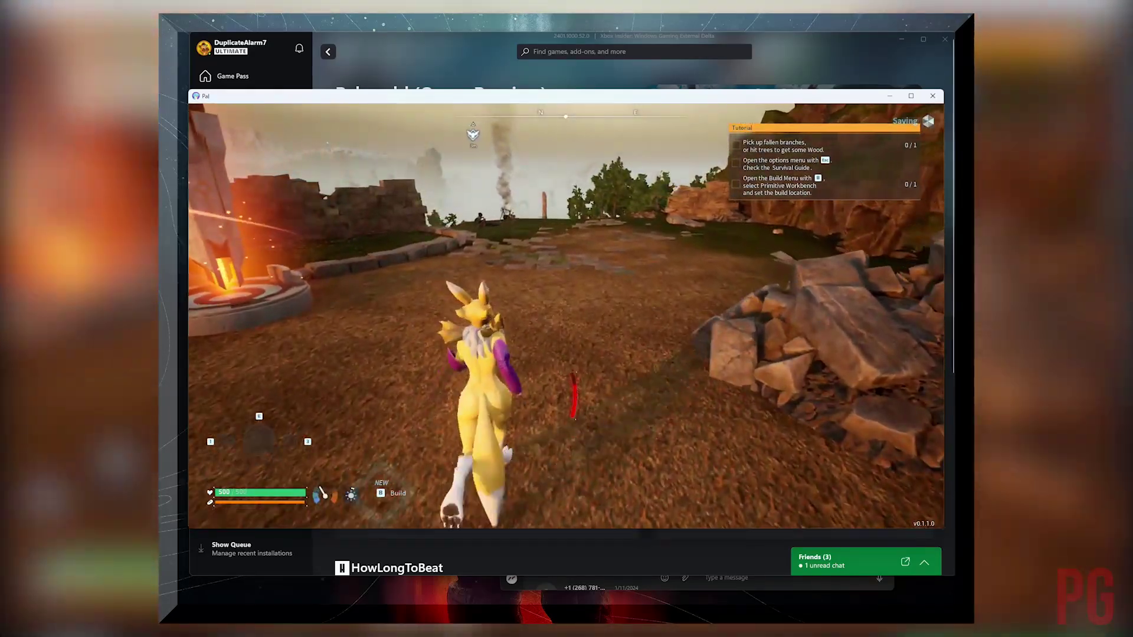
key(w)
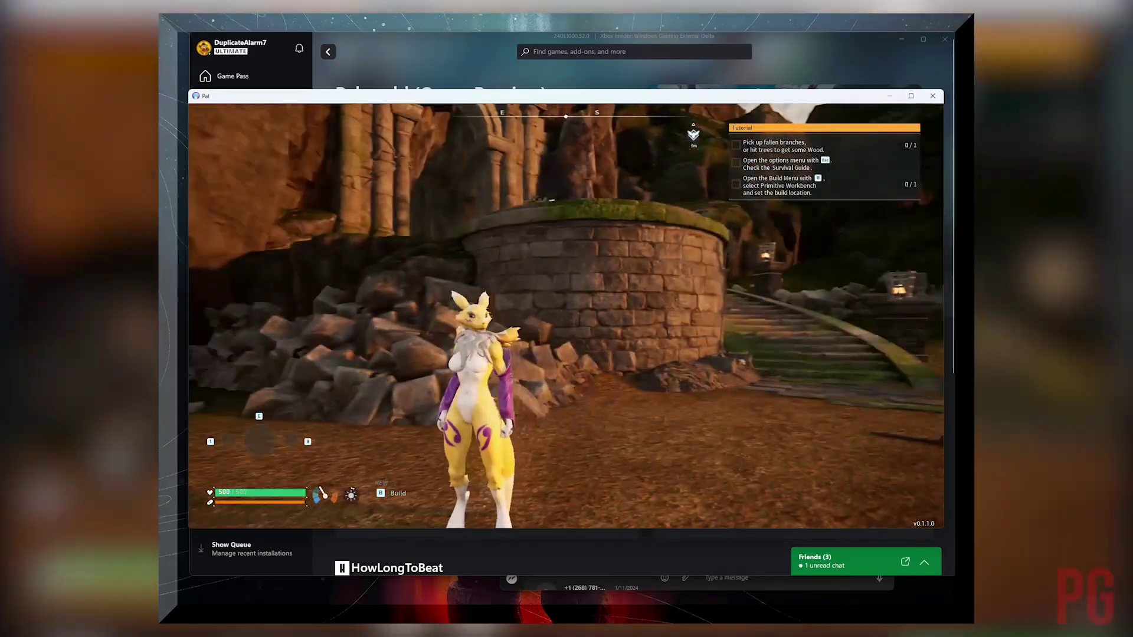